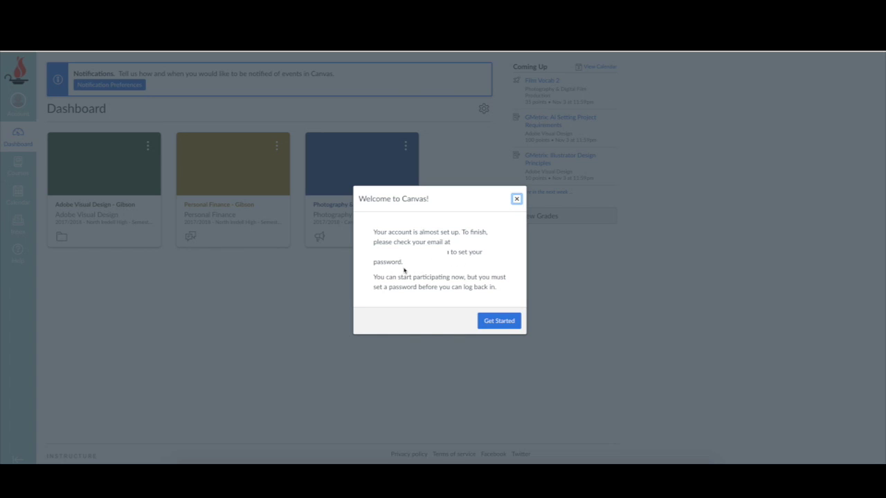
Dismiss the welcome message, open the account's notification preferences and acknowledge the privacy notice.
left_click(498, 321)
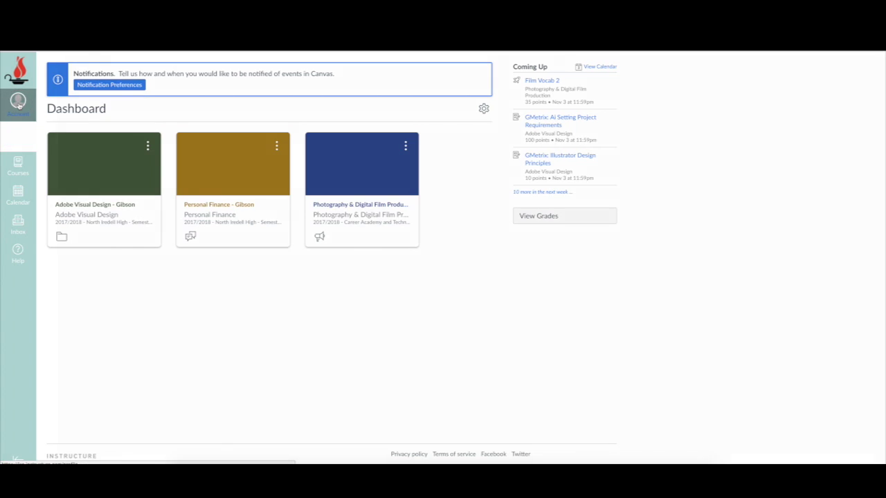
left_click(18, 104)
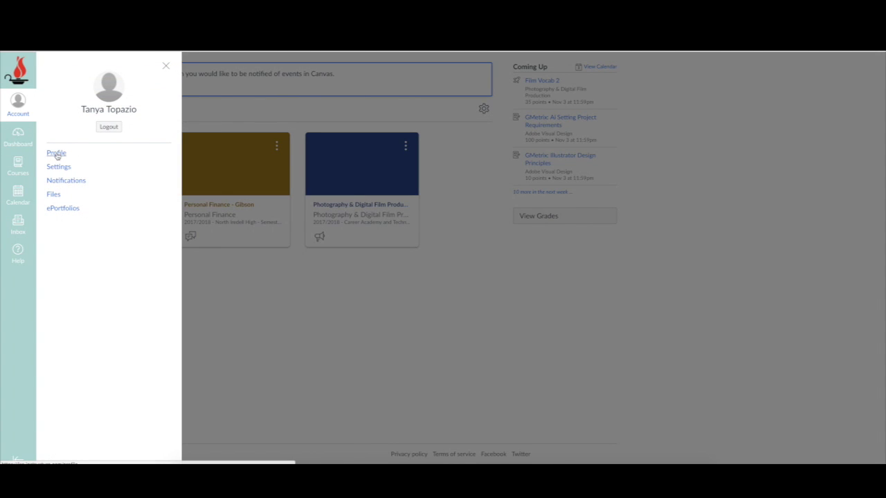
left_click(61, 183)
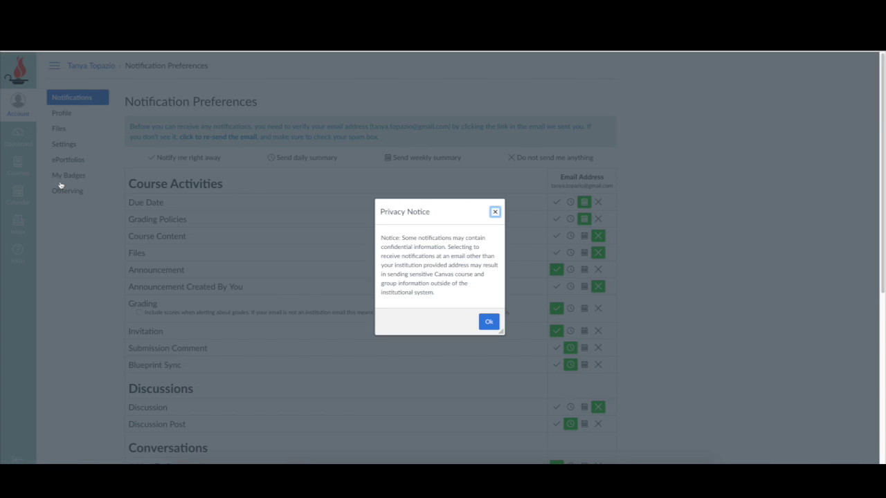
left_click(489, 322)
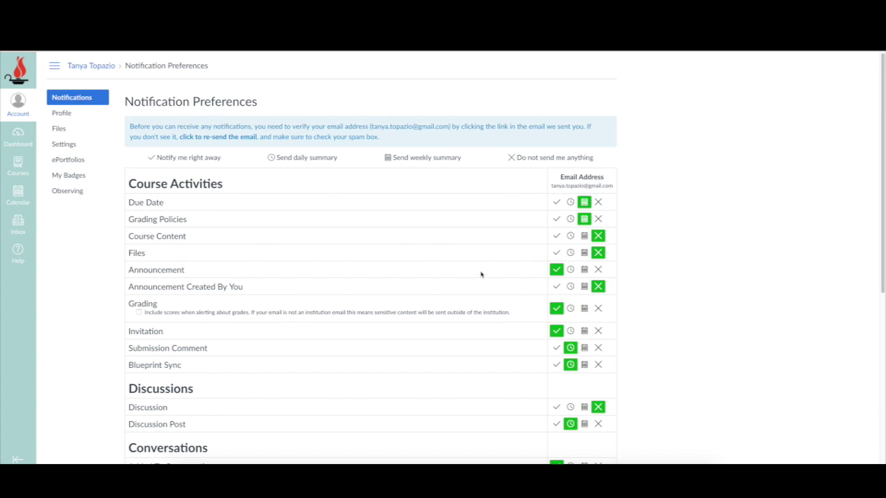
Examine the Course Activities notifications, reading the descriptions of Grading Policies, Course Content, Announcement and Submission Comment.
scroll(484, 278, "down", 1)
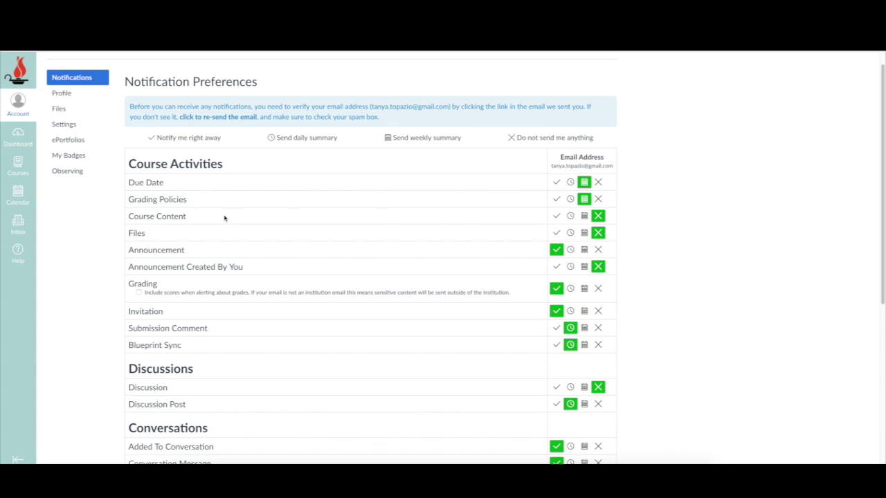
mouse_move(151, 196)
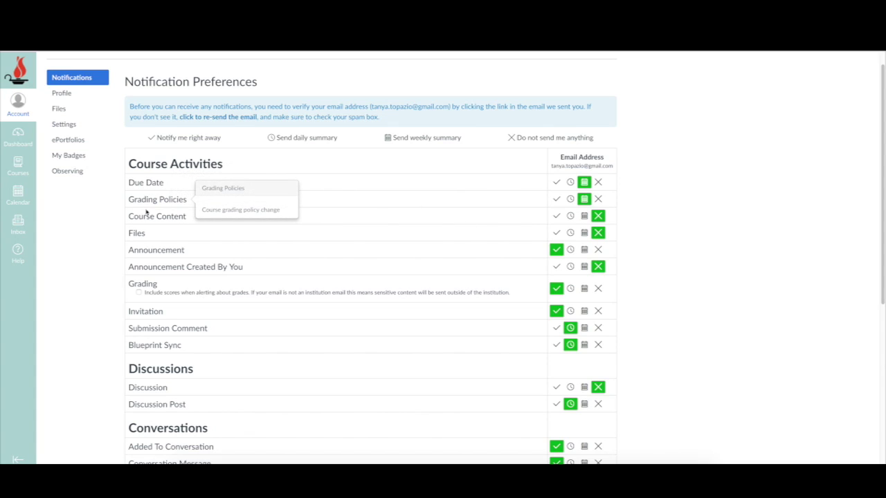
mouse_move(146, 216)
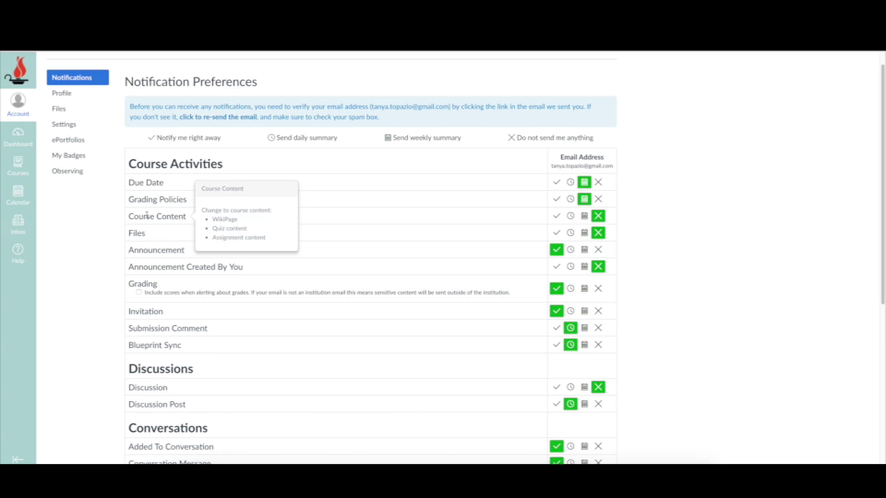
mouse_move(158, 182)
mouse_move(159, 251)
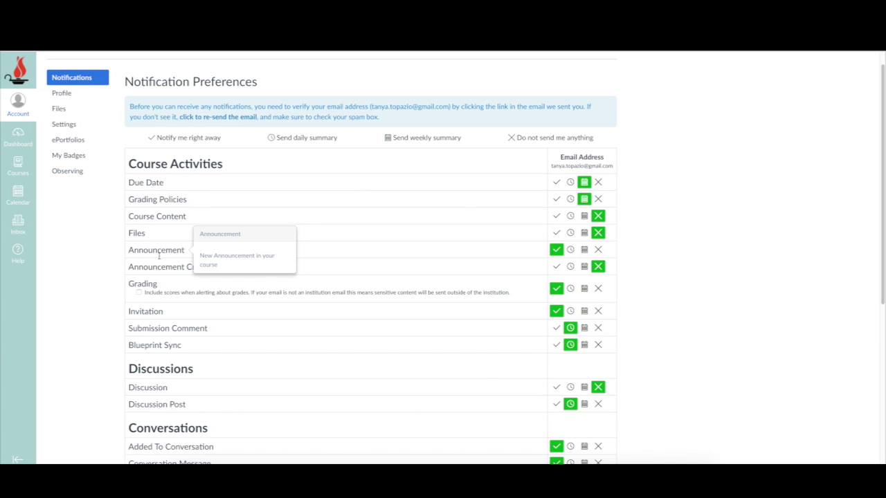
scroll(224, 284, "down", 1)
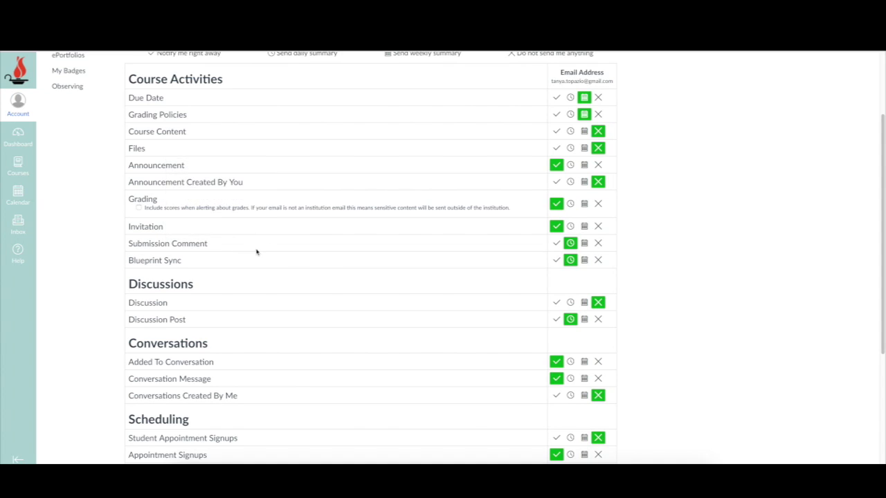
mouse_move(199, 244)
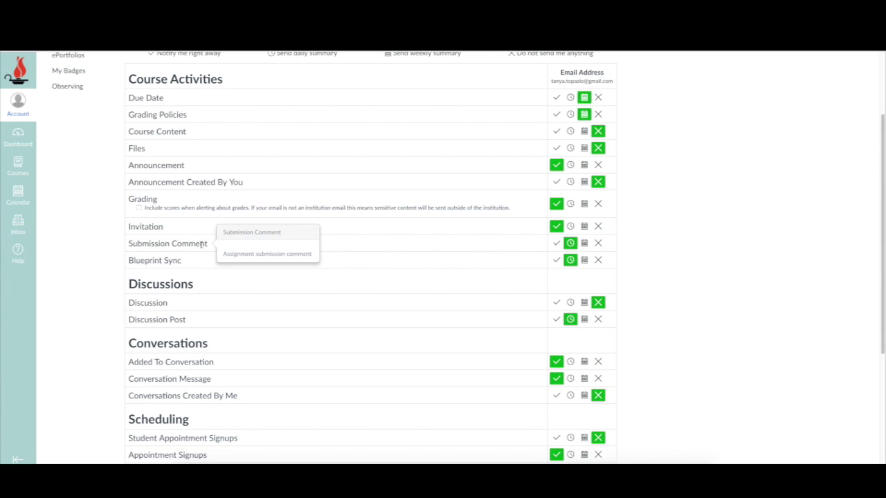
Review the email frequency settings for the remaining notification categories, from Discussions through Conferences, including the Administrative Notifications description.
scroll(241, 311, "down", 1)
scroll(240, 312, "down", 1)
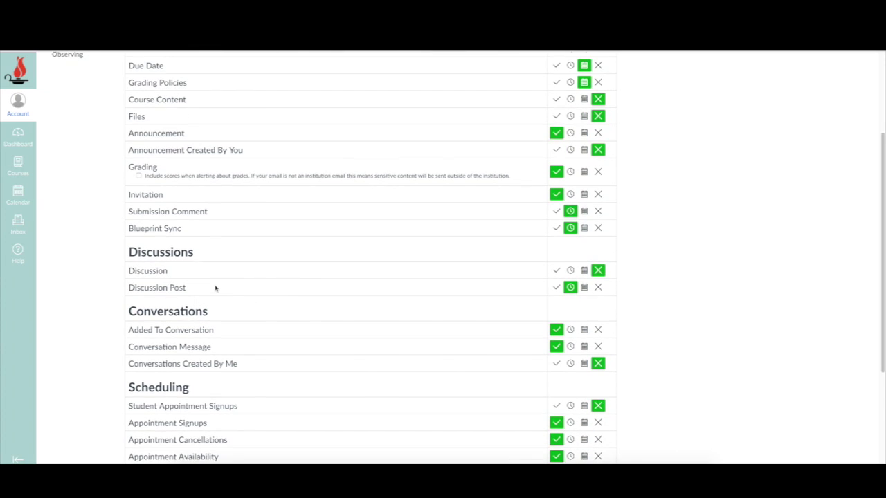
scroll(215, 288, "down", 2)
scroll(215, 288, "down", 3)
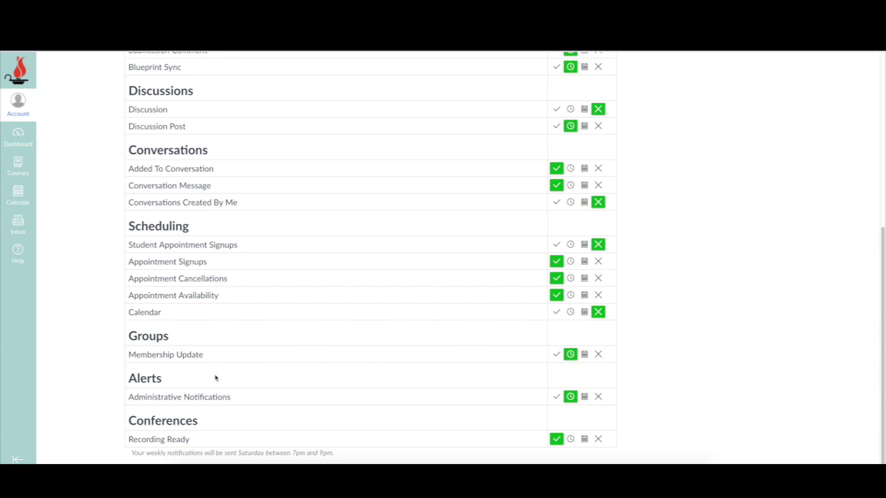
mouse_move(212, 398)
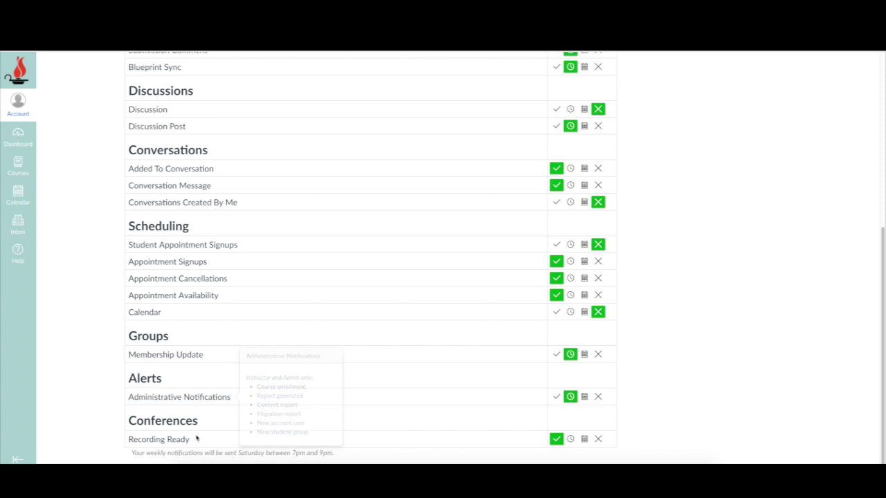
scroll(469, 246, "up", 5)
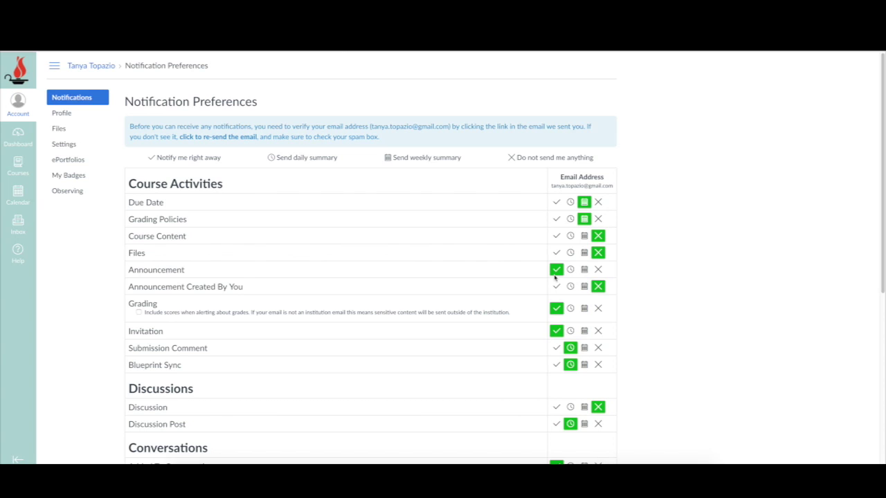
scroll(528, 257, "down", 2)
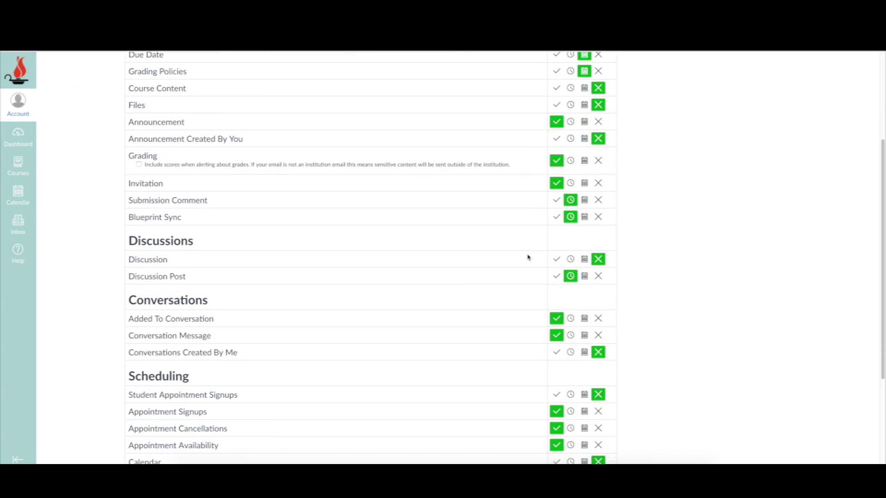
scroll(528, 258, "down", 2)
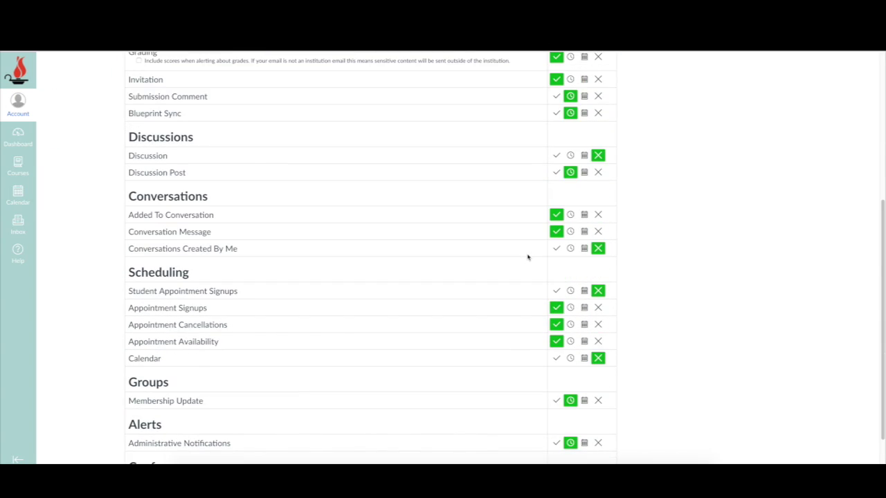
scroll(528, 258, "up", 5)
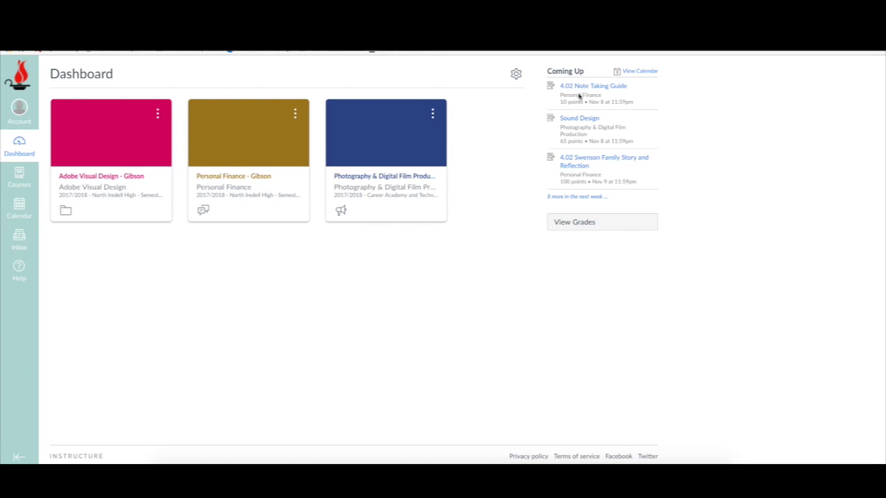
Expand the dashboard's Coming Up list to review the next week's assignments, and open the full calendar.
left_click(571, 198)
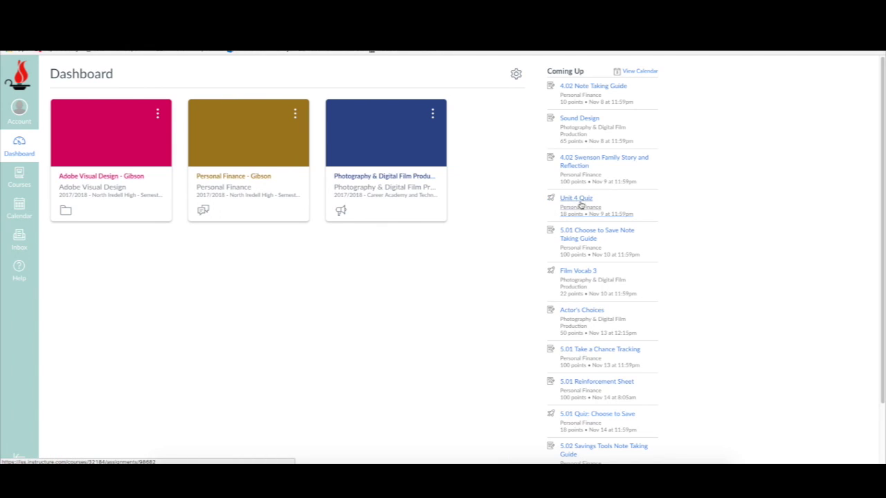
scroll(688, 143, "down", 3)
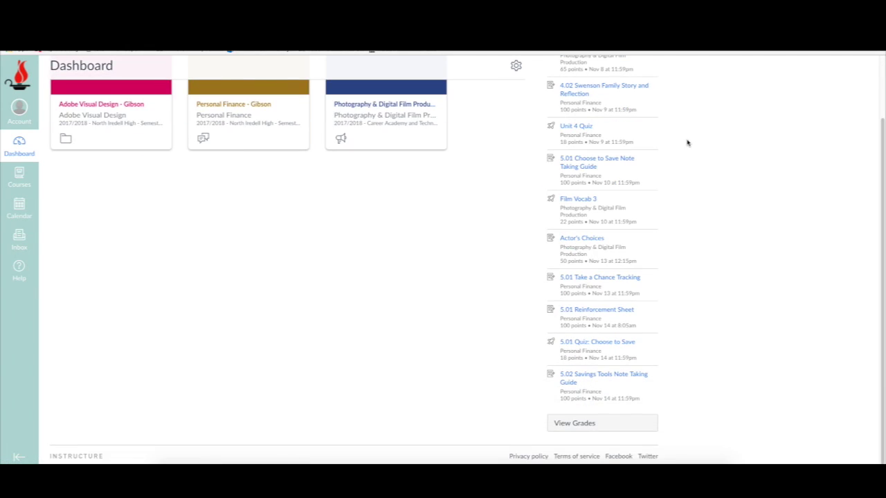
scroll(687, 143, "up", 2)
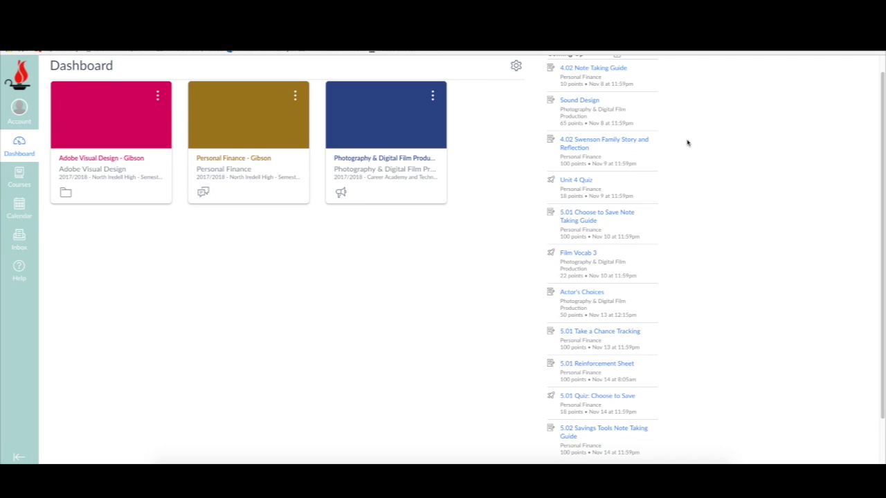
scroll(688, 143, "up", 1)
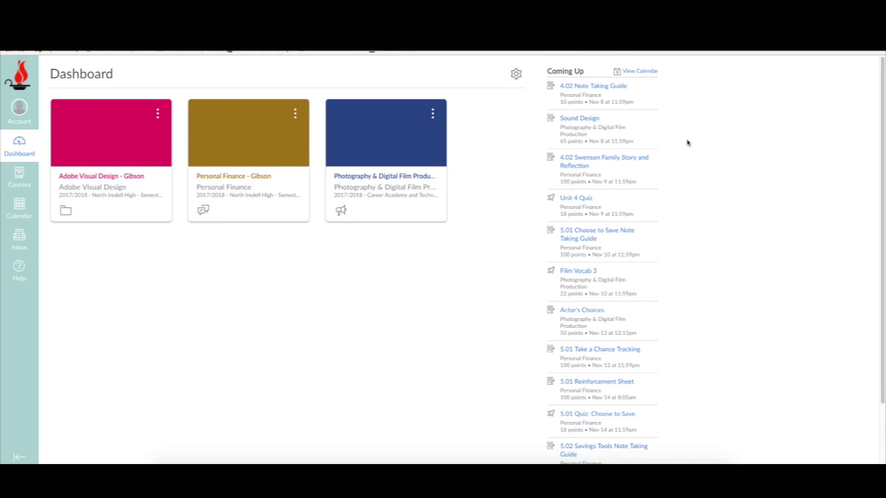
left_click(646, 73)
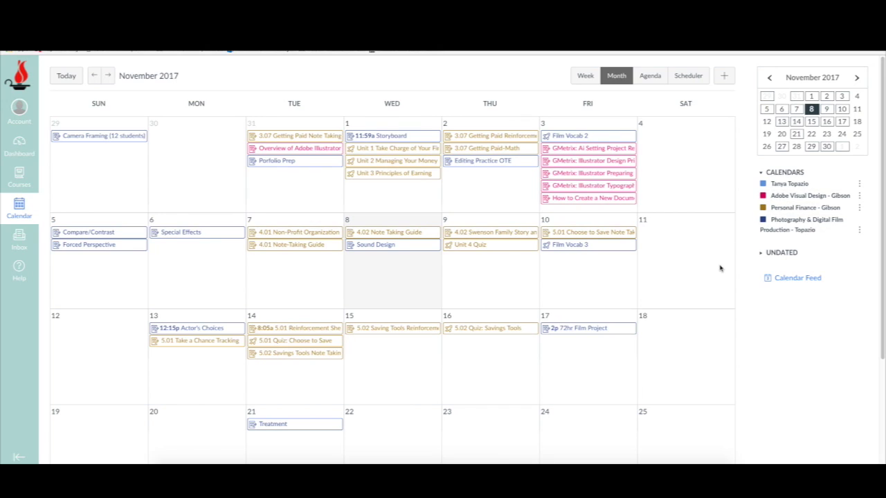
Return to the dashboard, open the Photography & Digital Film Production course and look through its module list.
left_click(19, 144)
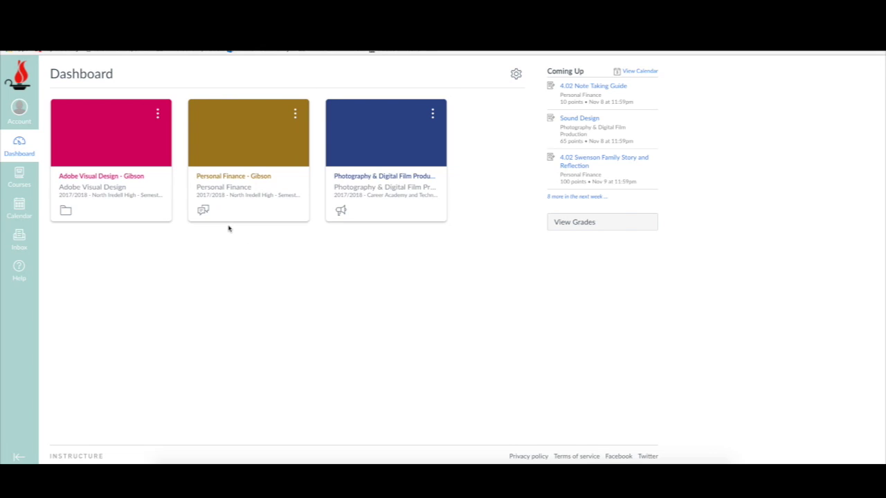
left_click(365, 193)
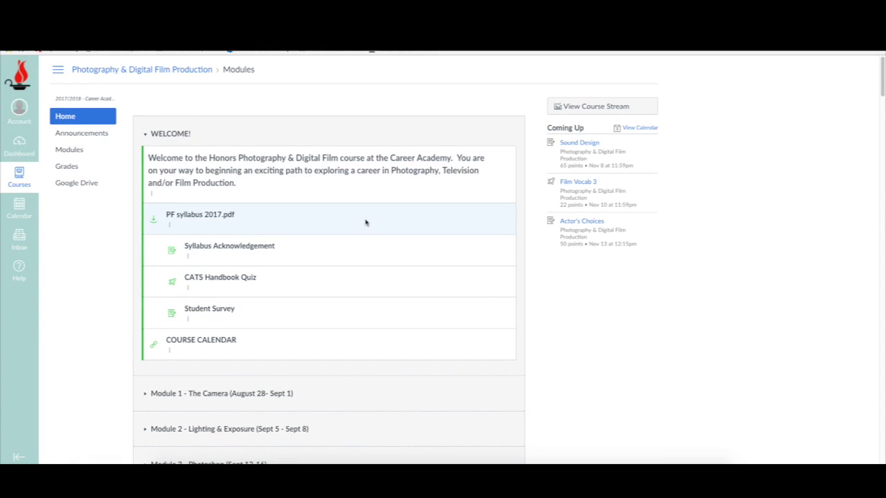
scroll(365, 223, "down", 1)
scroll(365, 223, "down", 1)
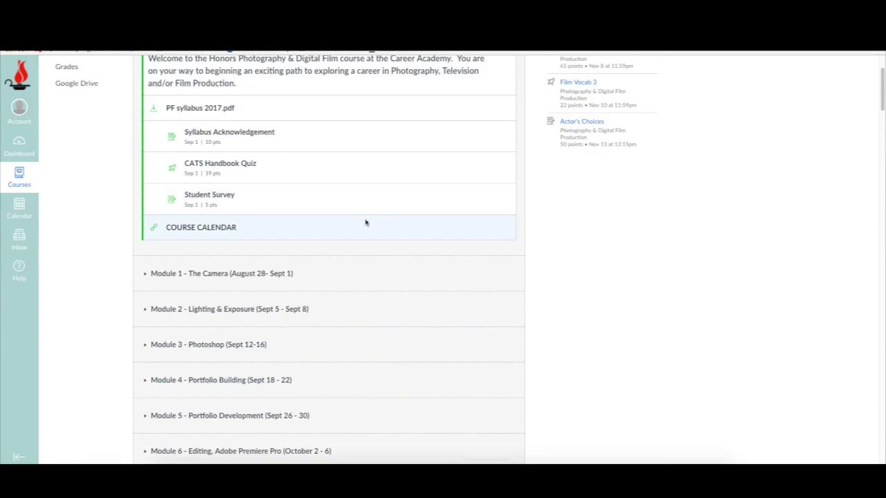
scroll(365, 223, "down", 1)
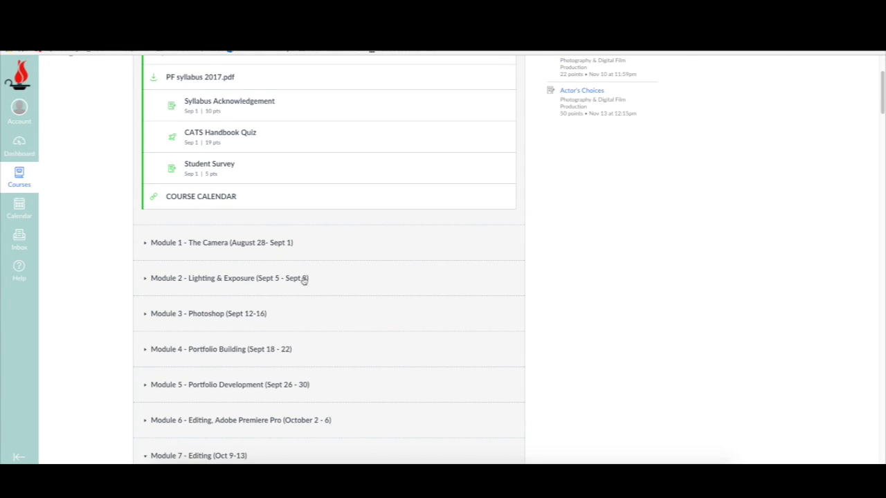
scroll(366, 287, "down", 1)
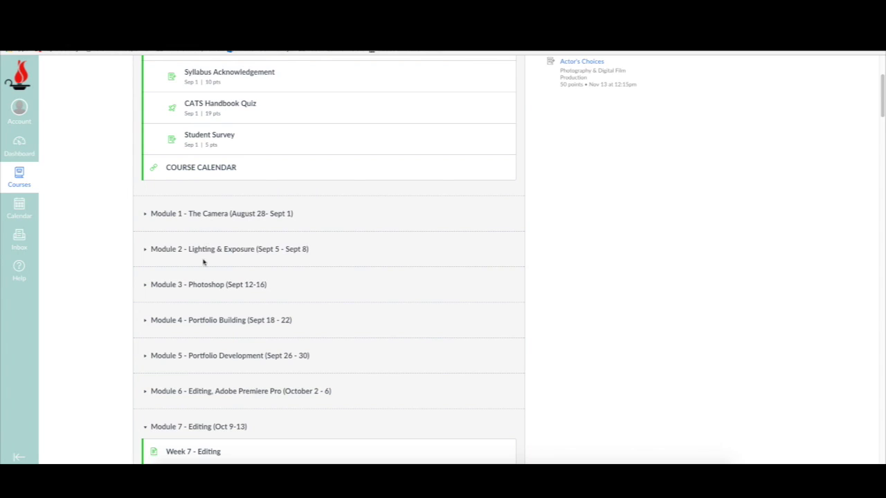
scroll(323, 263, "down", 5)
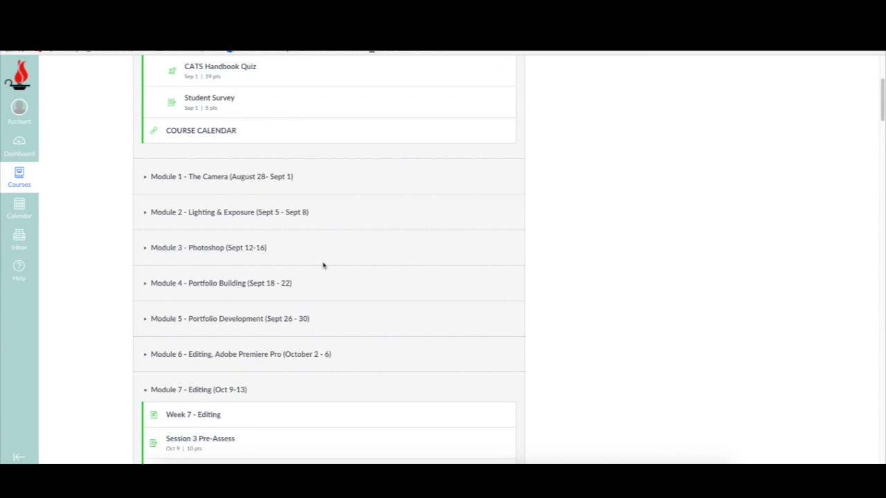
scroll(323, 265, "down", 6)
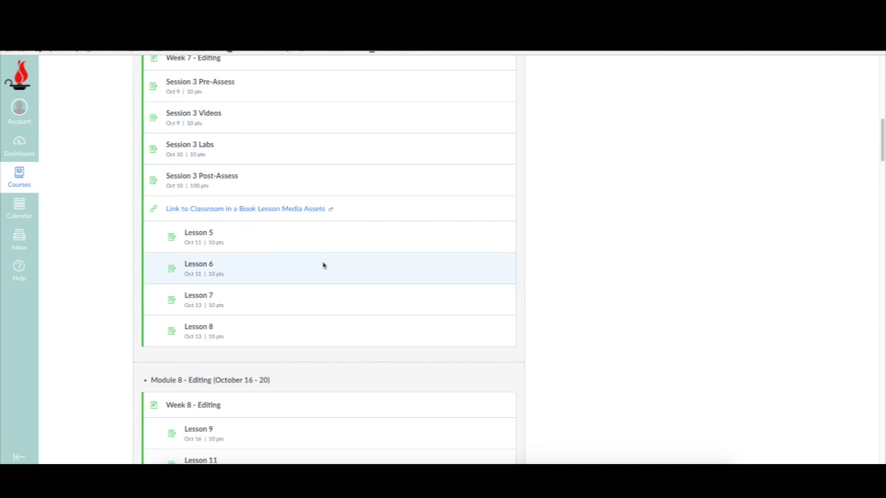
scroll(322, 266, "up", 15)
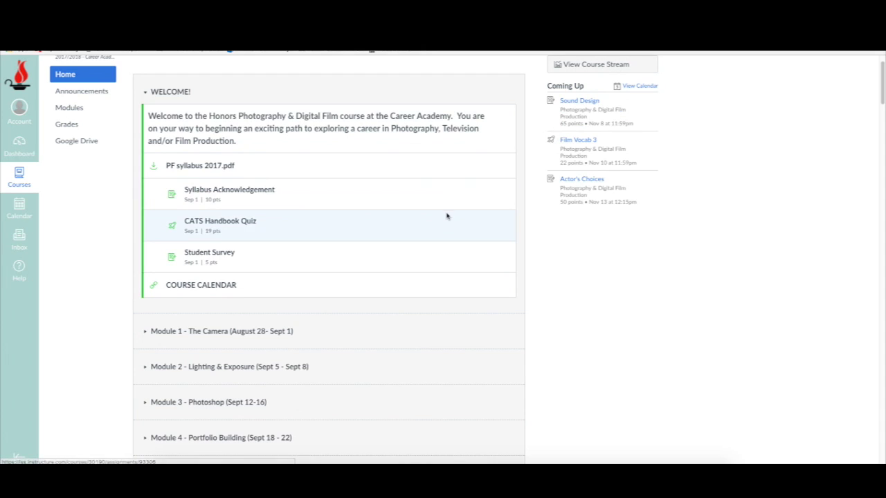
Open the Week 7 - Editing page in Module 7 and read its daily activities.
scroll(447, 216, "down", 2)
scroll(448, 216, "down", 2)
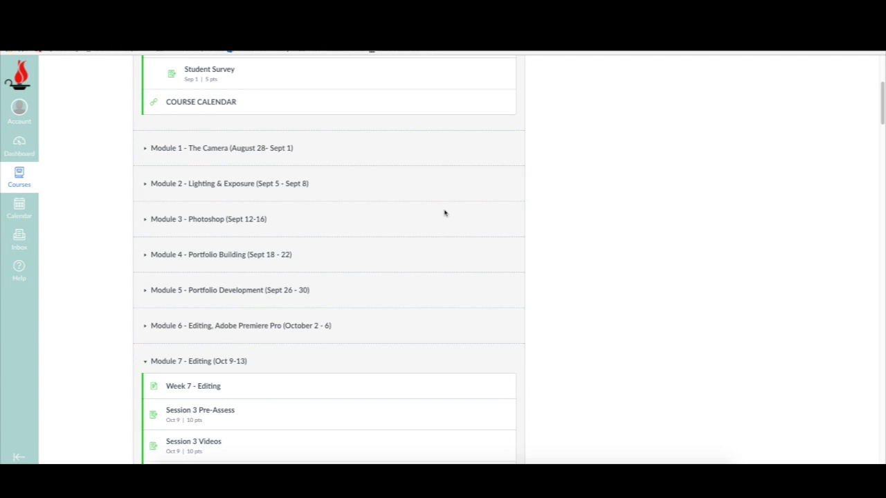
scroll(446, 213, "down", 5)
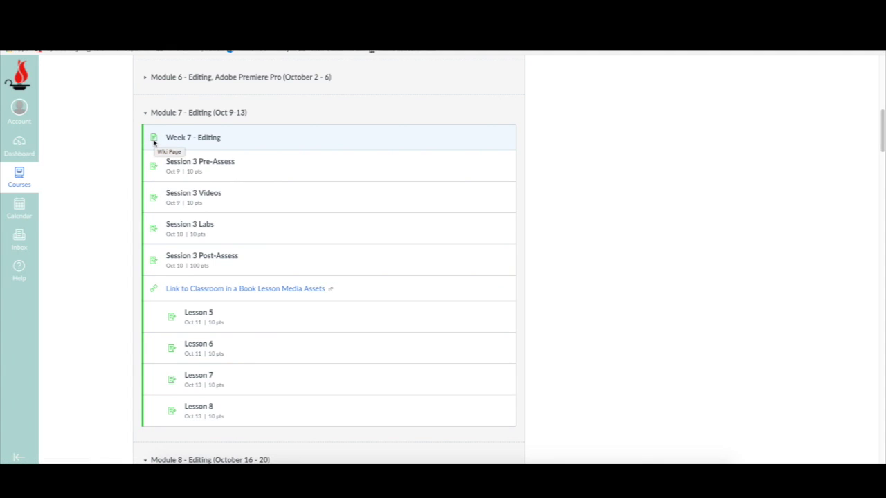
left_click(173, 139)
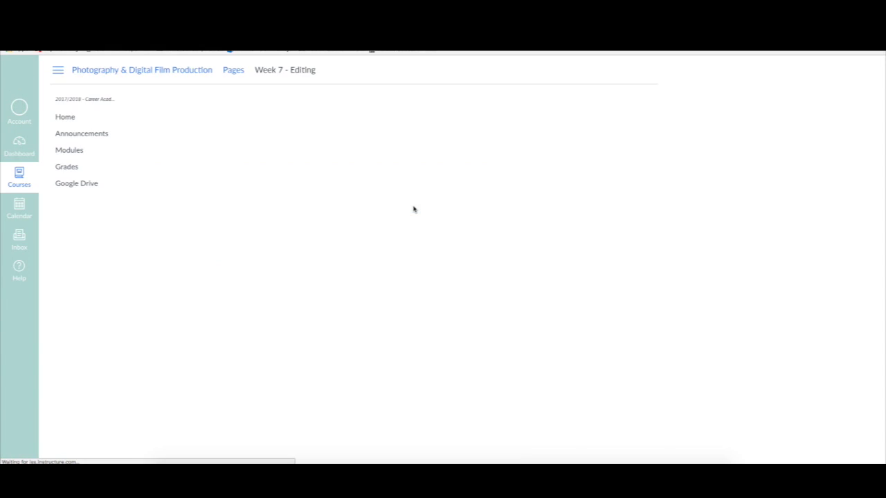
scroll(412, 209, "down", 1)
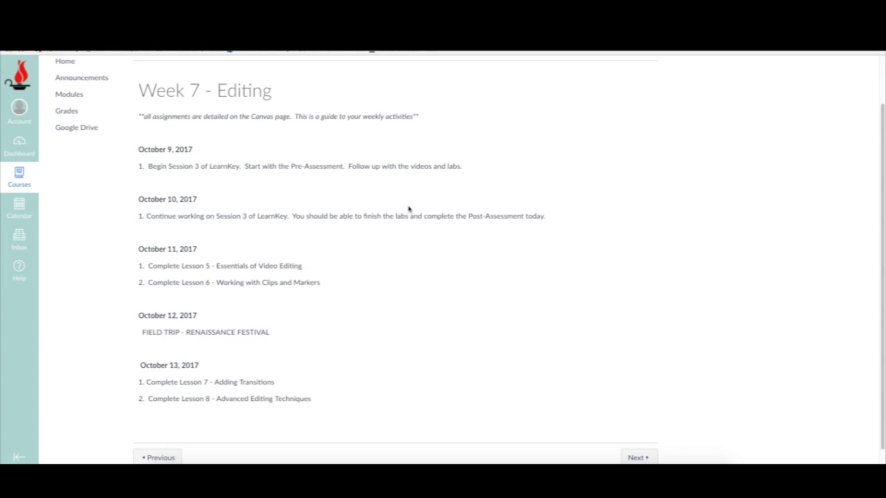
scroll(409, 209, "down", 1)
scroll(408, 209, "up", 2)
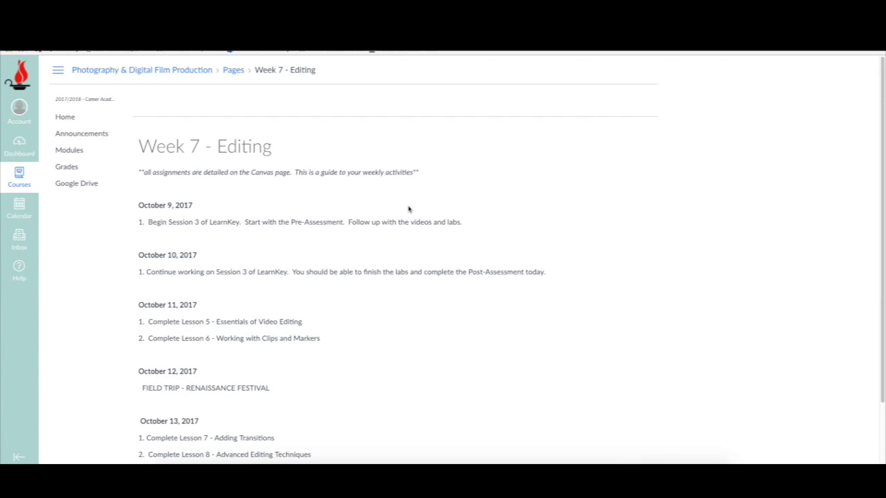
Return to the course's module list and look through the later modules, including Module 9 - Film Literacy Part 1.
left_click(14, 34)
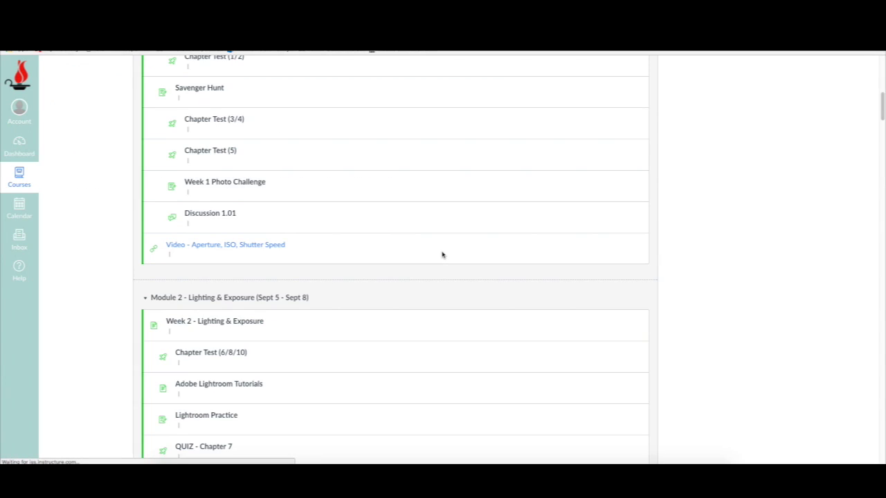
scroll(425, 257, "down", 10)
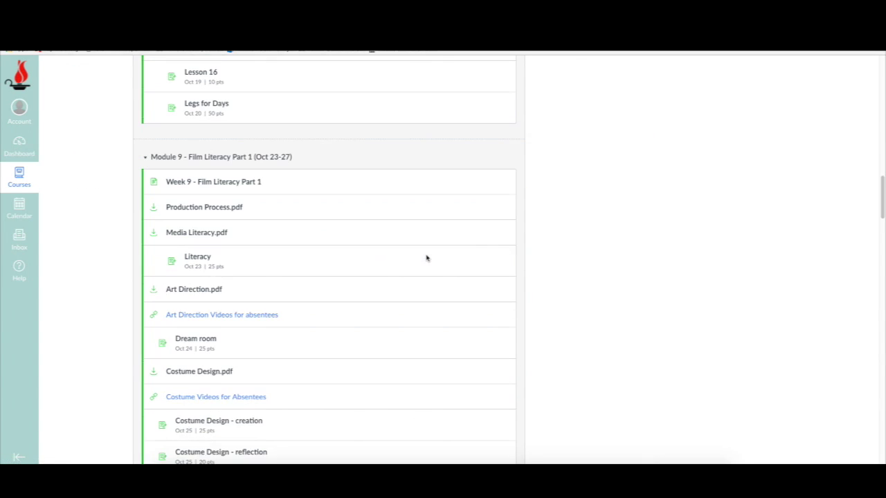
scroll(427, 258, "down", 5)
scroll(426, 258, "up", 15)
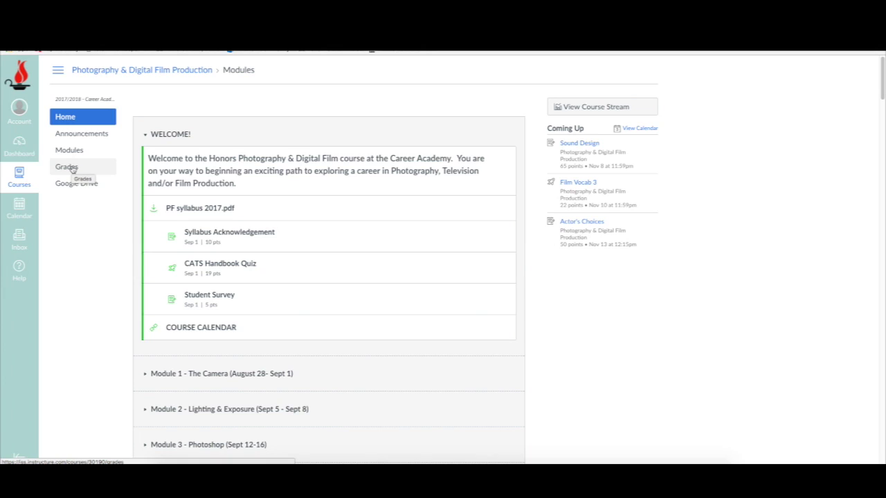
Open the course's Grades page and review the 2nd Nine Weeks assignments, their due dates, scores and submission symbols.
left_click(72, 169)
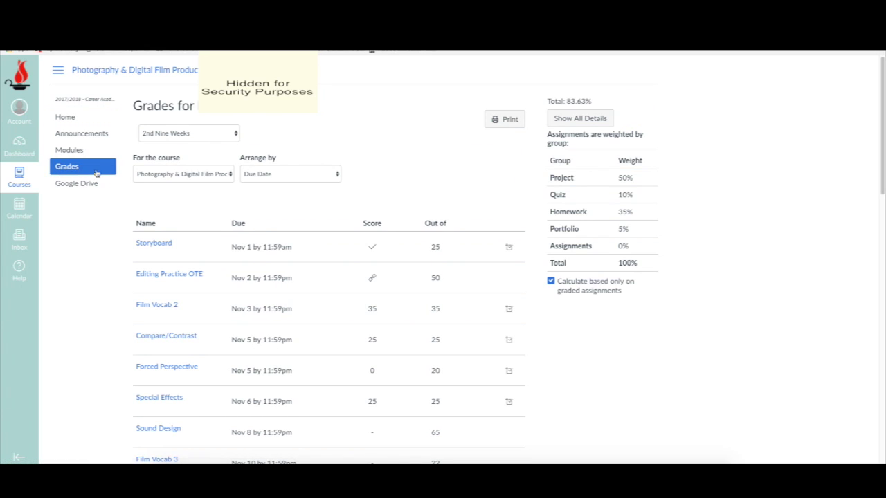
scroll(445, 183, "down", 2)
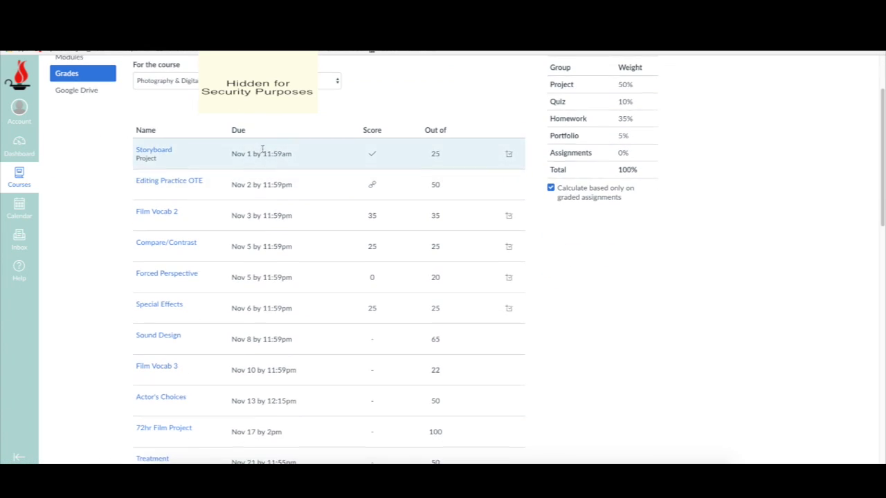
scroll(253, 149, "up", 1)
scroll(246, 149, "up", 1)
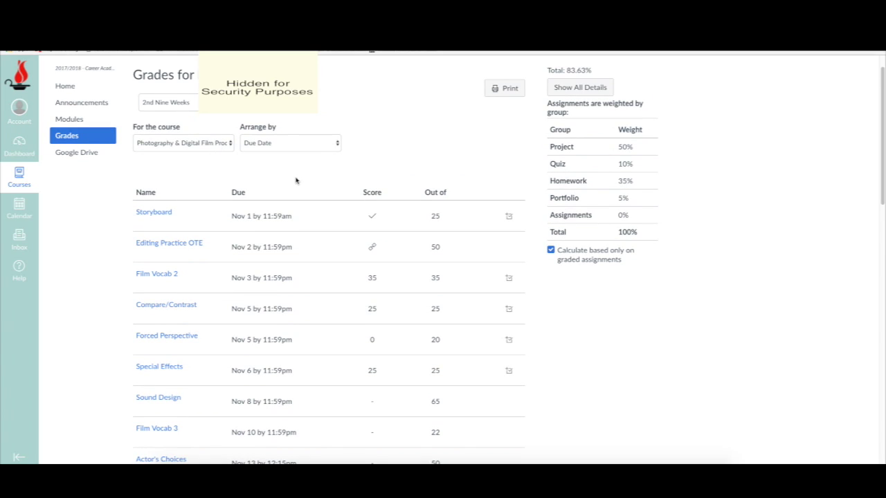
scroll(296, 181, "down", 1)
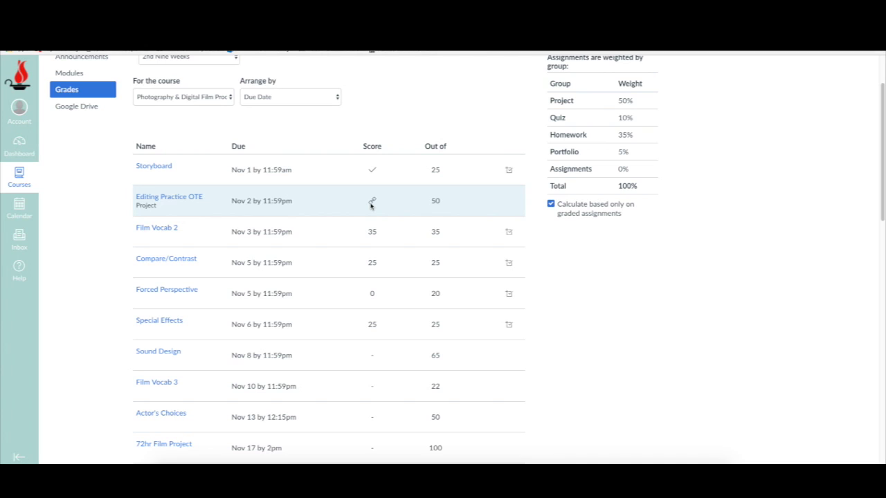
scroll(371, 203, "up", 2)
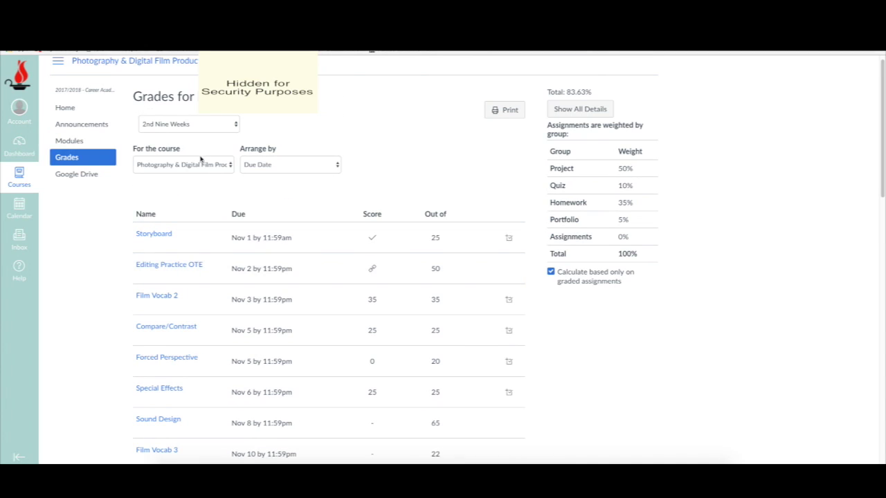
Switch the grading period to 1st Nine Weeks, read the teacher's comment on Activity 3.14.5 and close it.
left_click(219, 125)
left_click(173, 115)
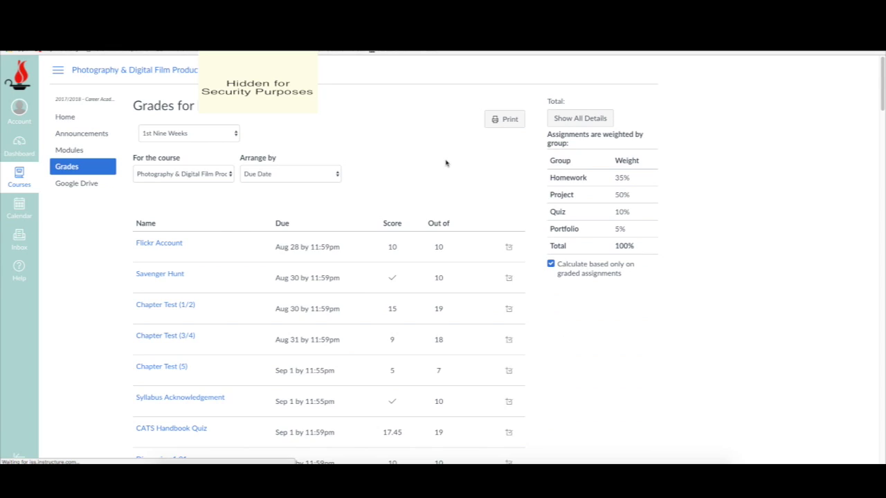
scroll(446, 163, "down", 1)
scroll(446, 163, "down", 12)
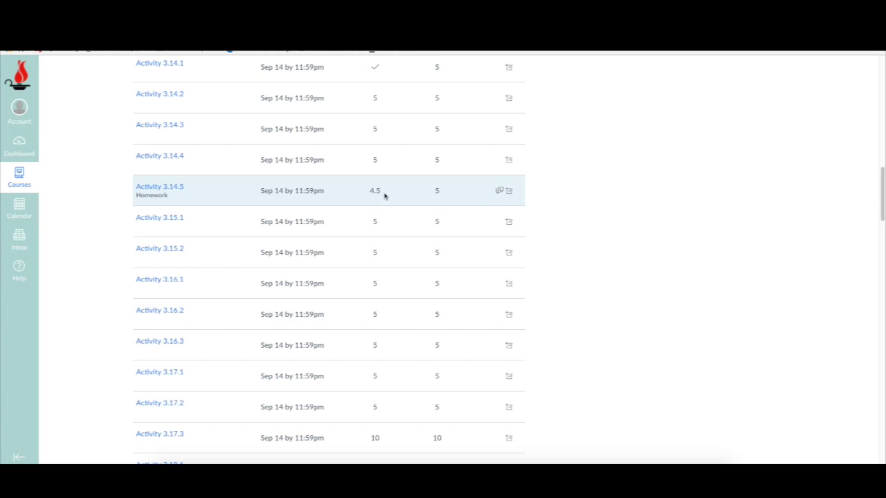
left_click(500, 191)
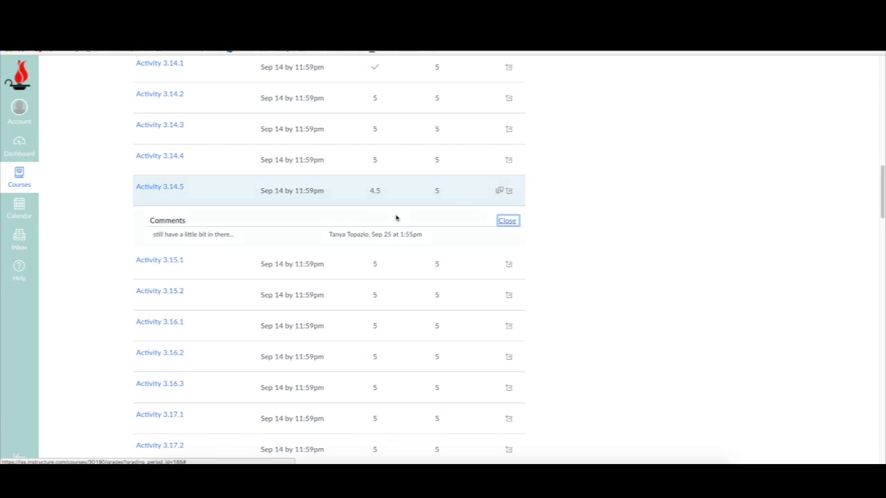
left_click(506, 222)
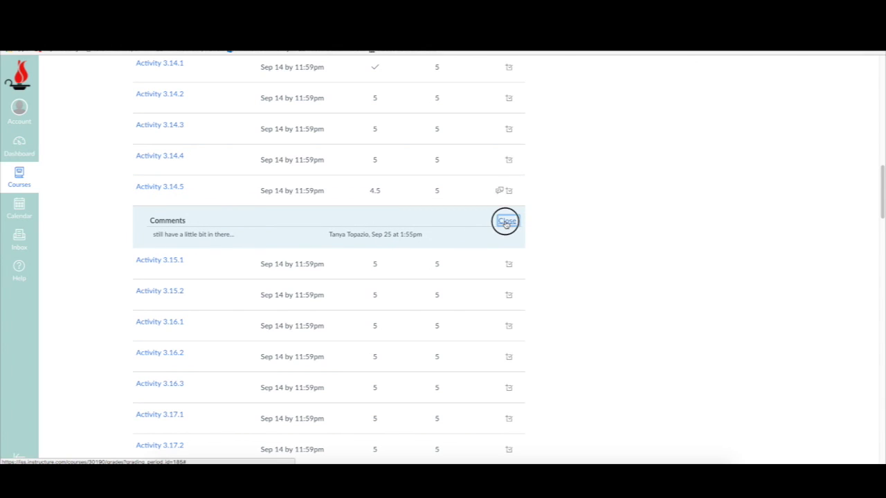
Read the teacher's comments on Activity 3.19.1 and Activity 3.19.2, closing each one after reading.
scroll(493, 265, "down", 5)
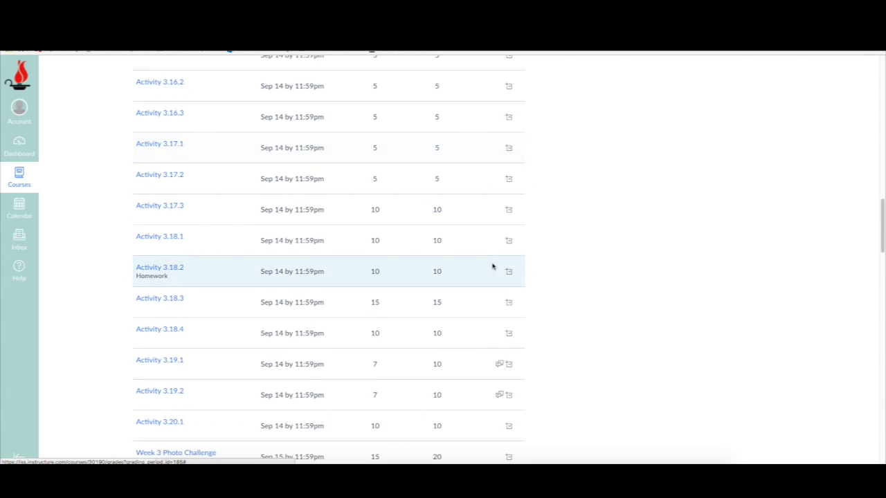
left_click(500, 287)
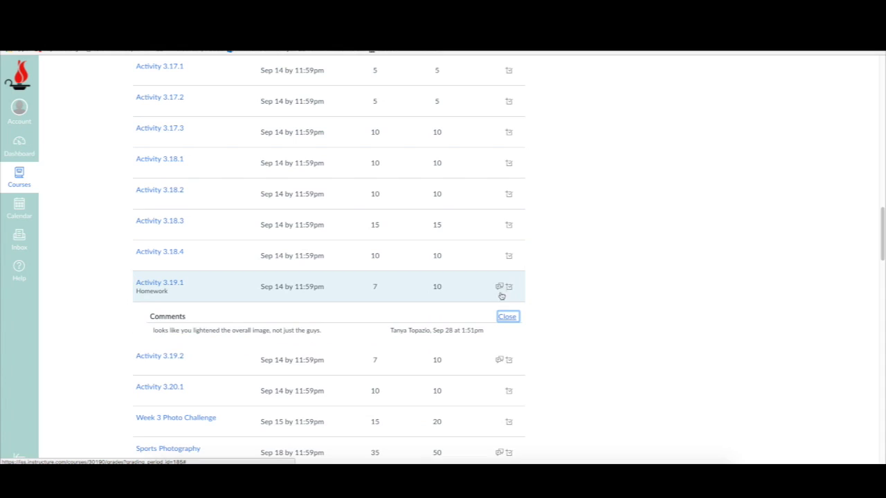
left_click(508, 317)
left_click(500, 318)
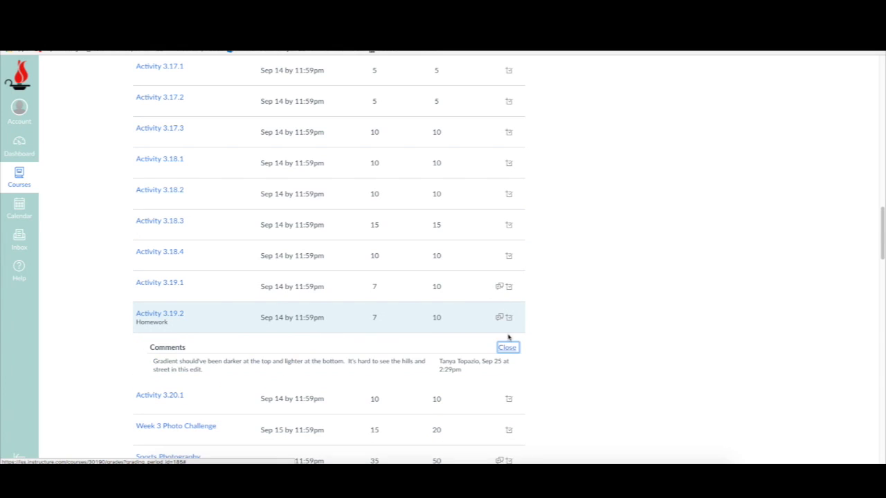
left_click(508, 347)
From the grades list, review the submission details of Chapter Test (1/2) and Discussion 2.01 - Emotion, and return to the list.
scroll(516, 337, "up", 10)
scroll(516, 337, "up", 4)
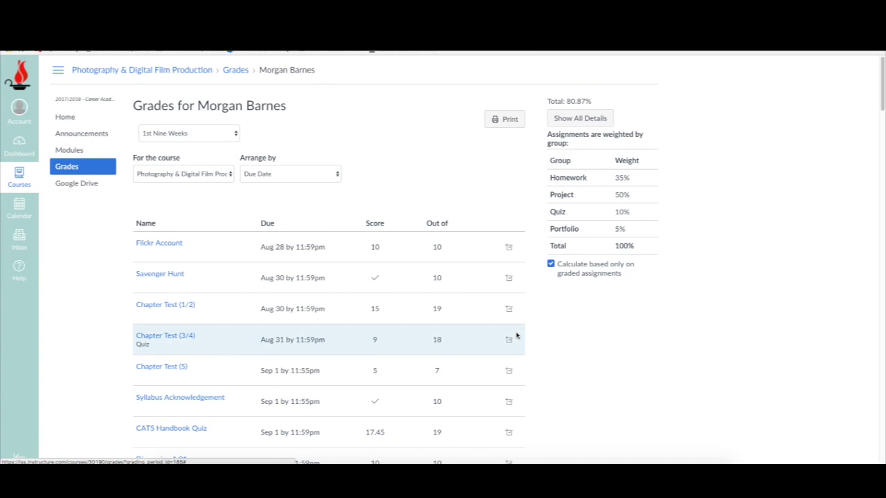
scroll(519, 337, "down", 2)
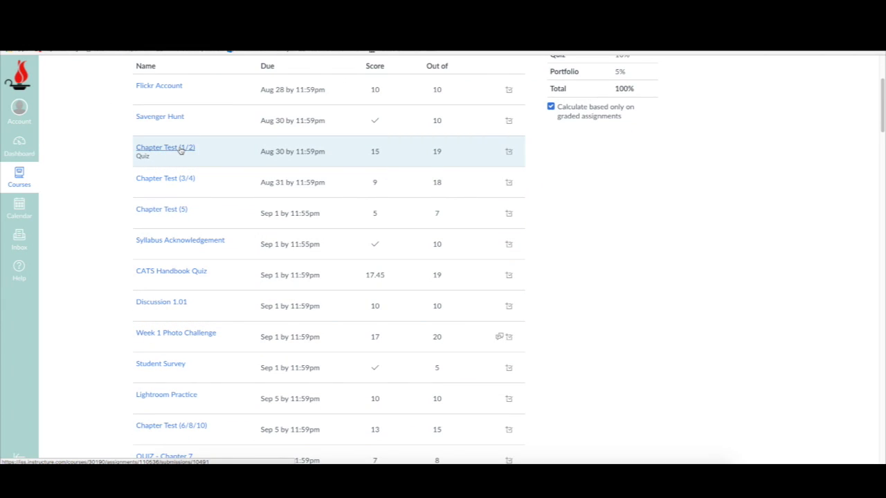
left_click(181, 148)
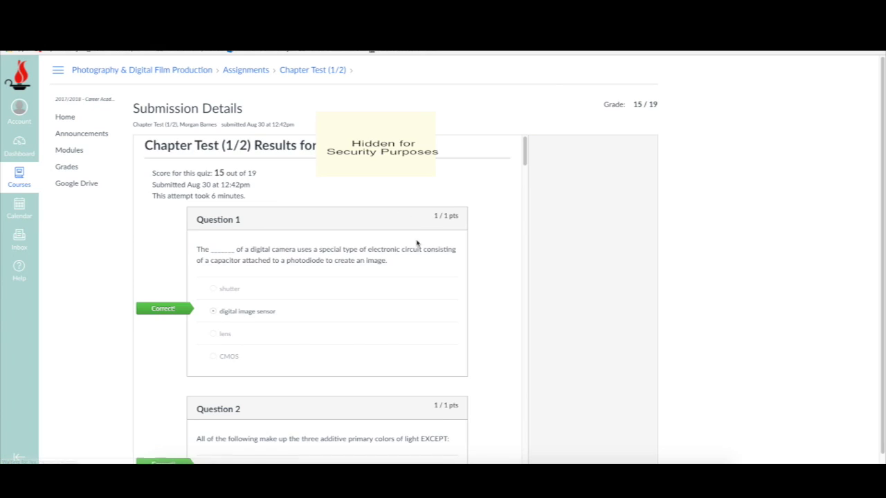
scroll(415, 244, "down", 12)
scroll(417, 244, "down", 3)
scroll(415, 242, "up", 15)
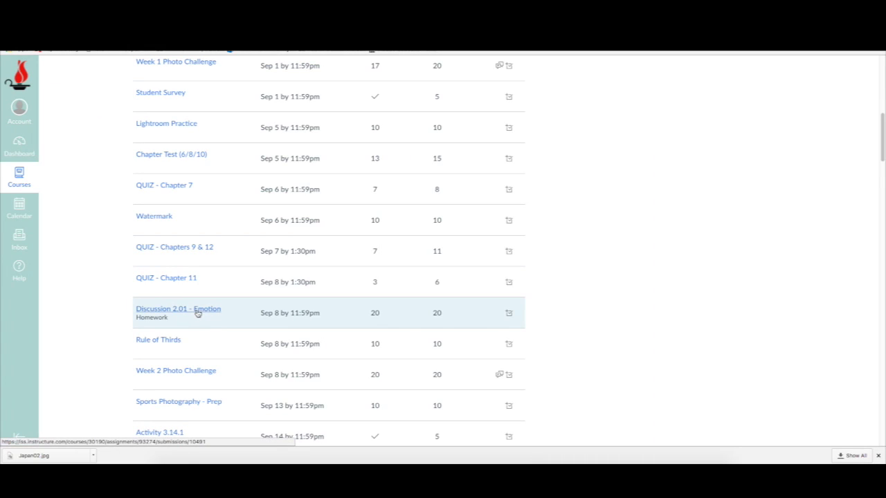
left_click(203, 312)
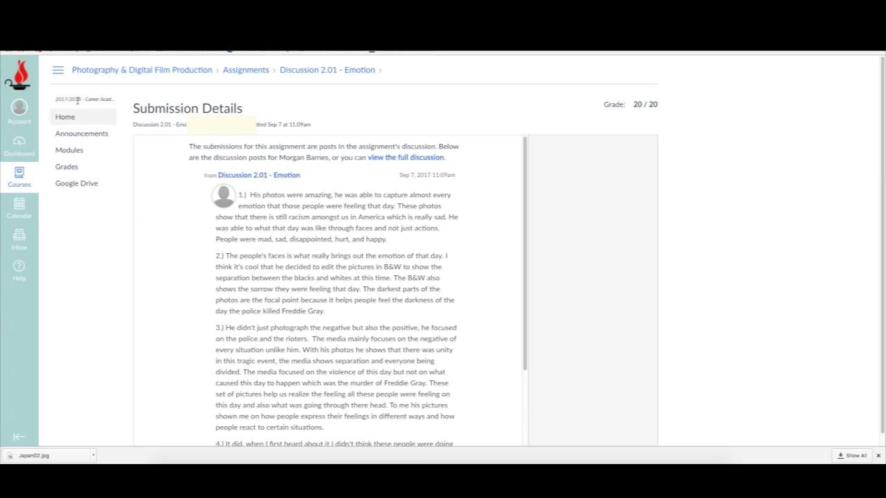
key("alt+Left")
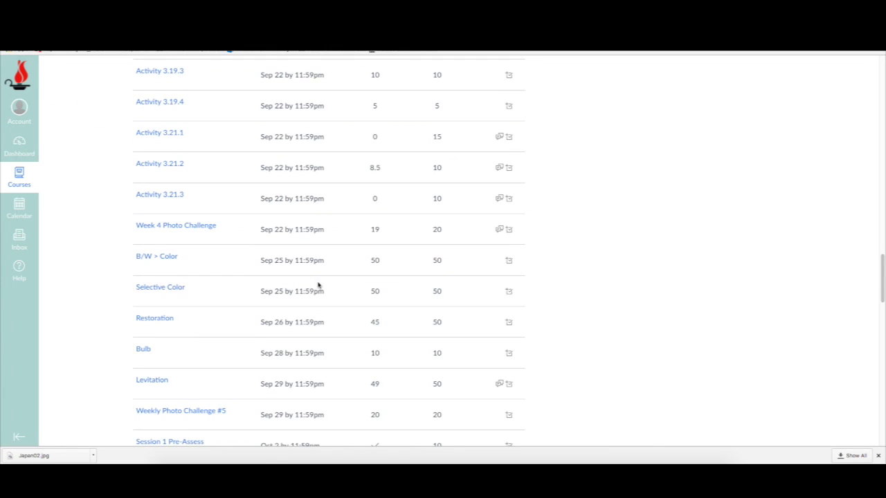
Open the Week 4 Photo Challenge submission, view its linked Flickr photo in a new tab, and return to the grades list.
left_click(199, 230)
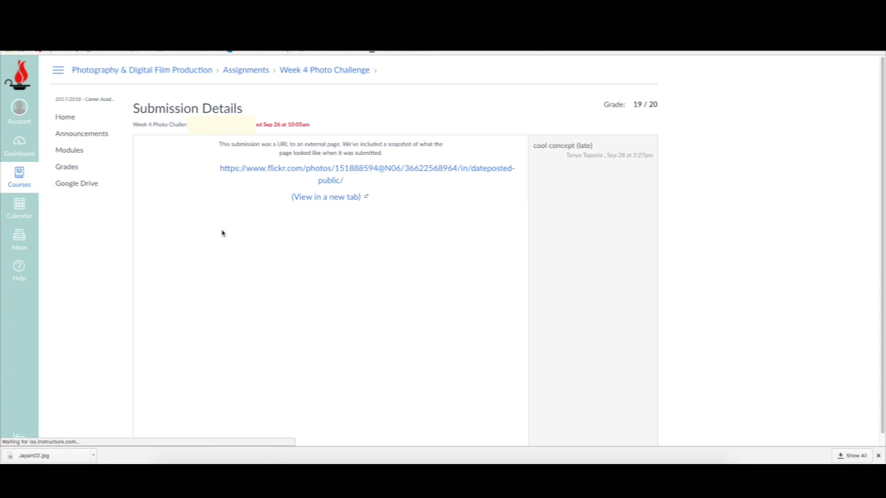
left_click(332, 199)
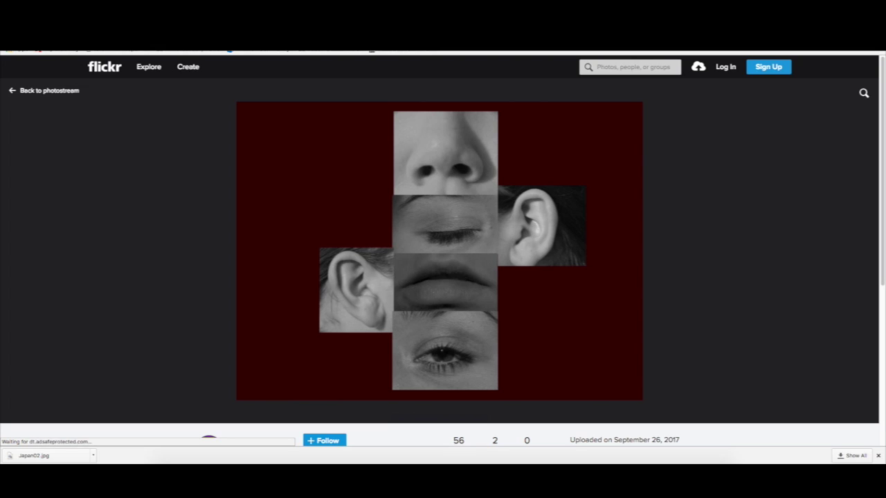
key("ctrl+w")
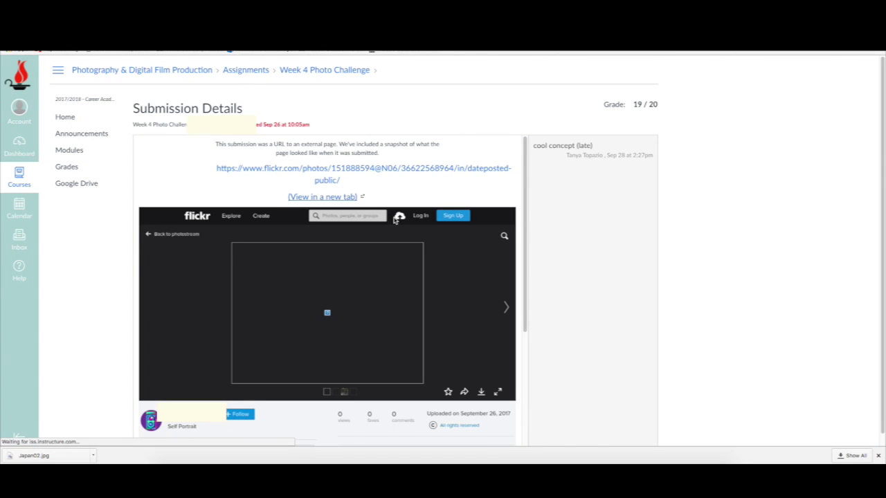
key("alt+Left")
scroll(395, 220, "down", 2)
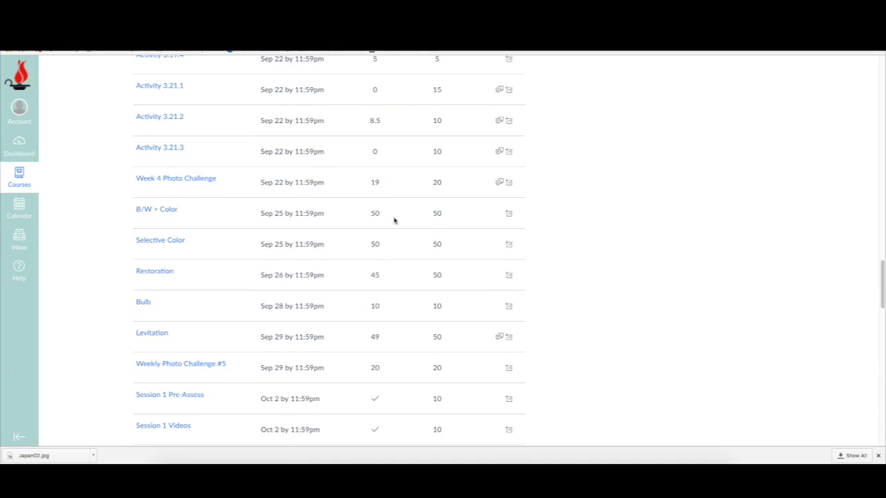
Open the Restoration submission and go to its assignment page to read the instructions and view the attached photo.
scroll(394, 220, "down", 1)
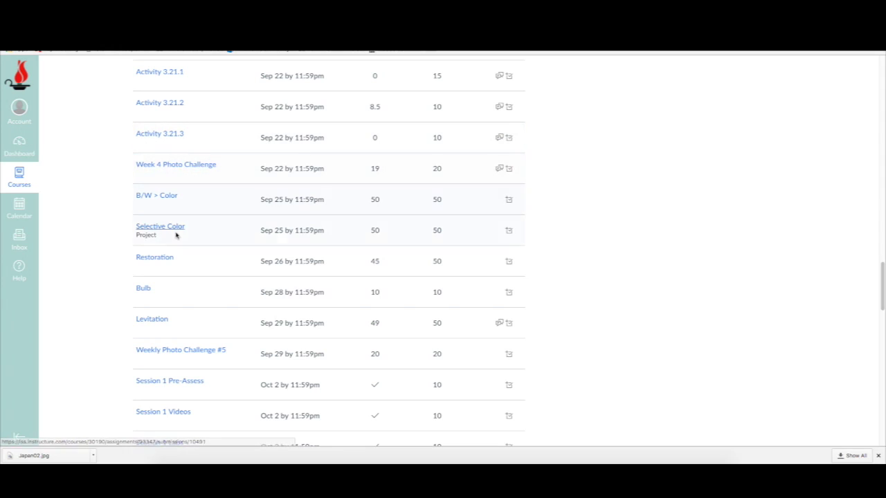
left_click(161, 260)
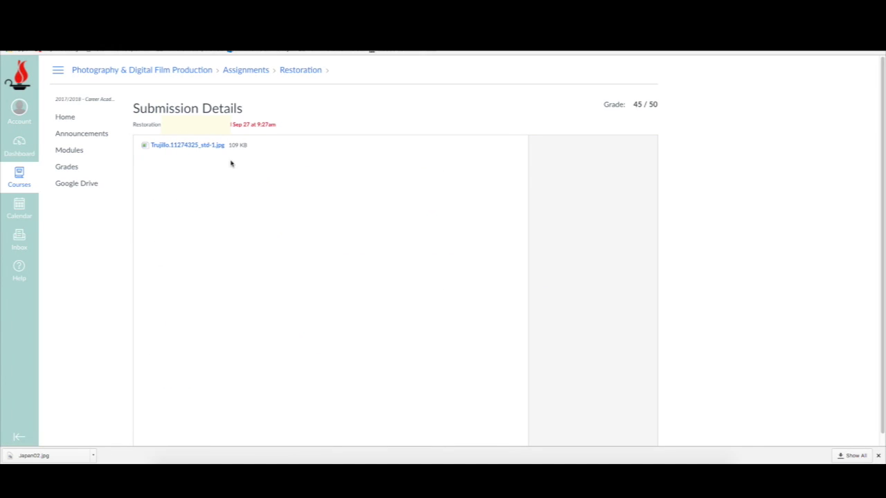
left_click(288, 72)
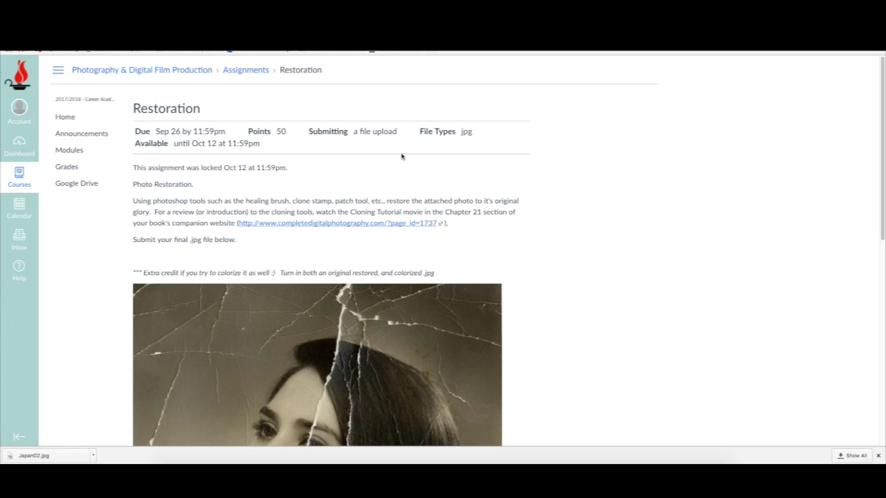
scroll(395, 179, "down", 5)
scroll(396, 178, "down", 6)
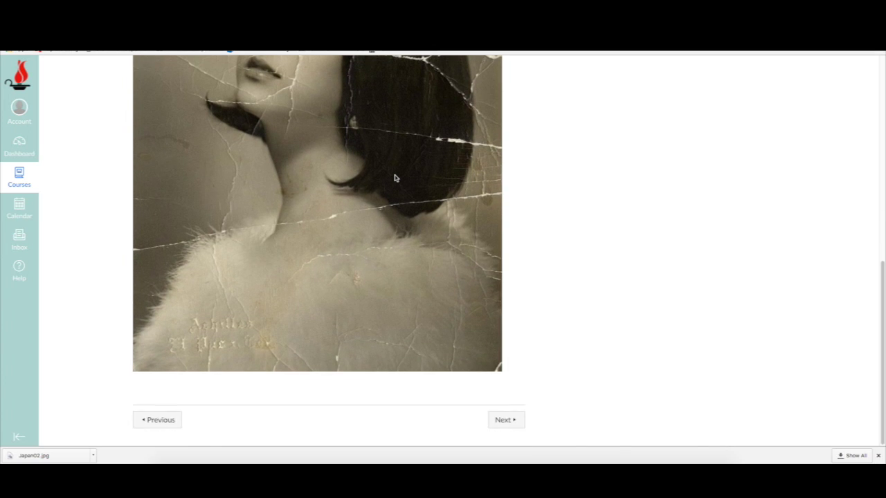
scroll(395, 179, "up", 11)
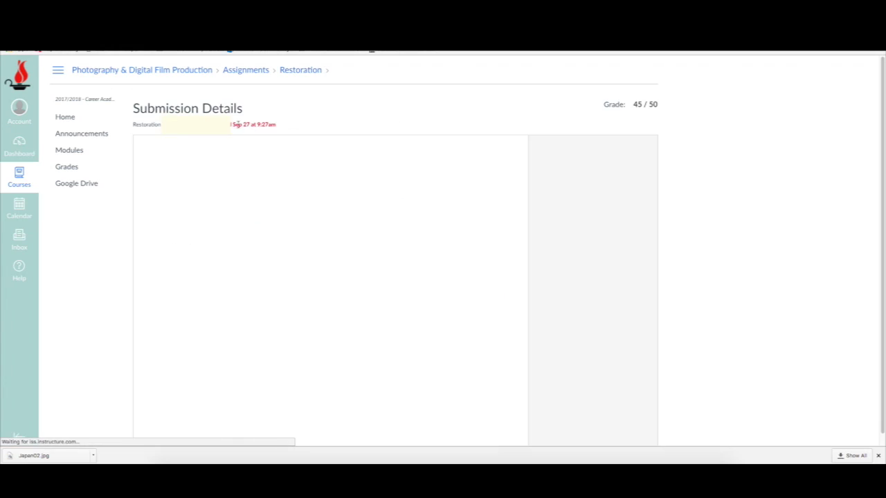
Return to the Grades page and look over the 2nd Nine Weeks scores and assignment group weights.
left_click(72, 171)
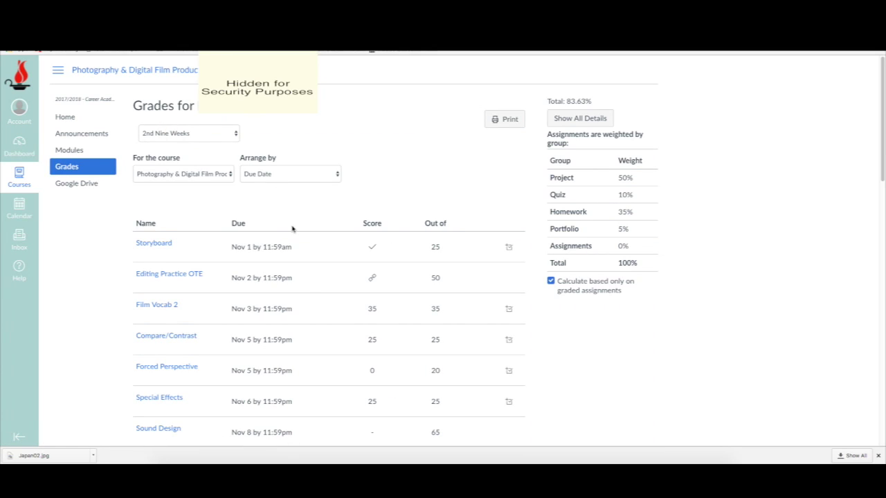
scroll(292, 229, "down", 1)
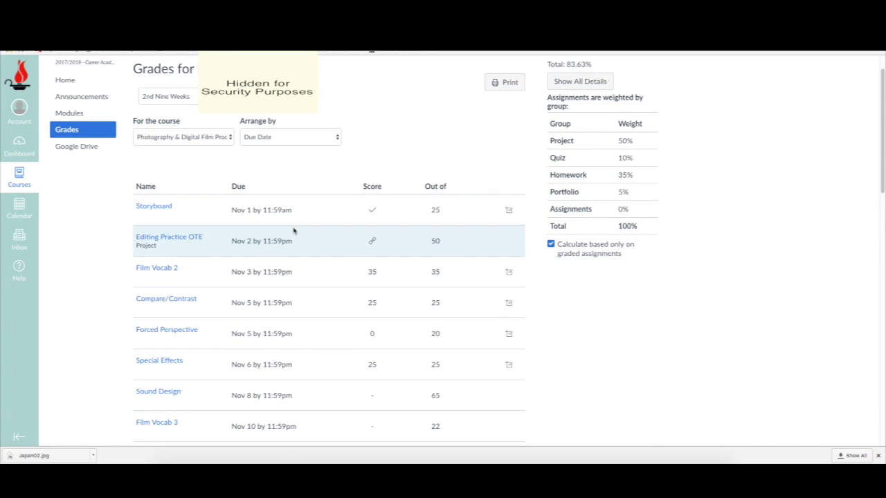
scroll(293, 232, "down", 2)
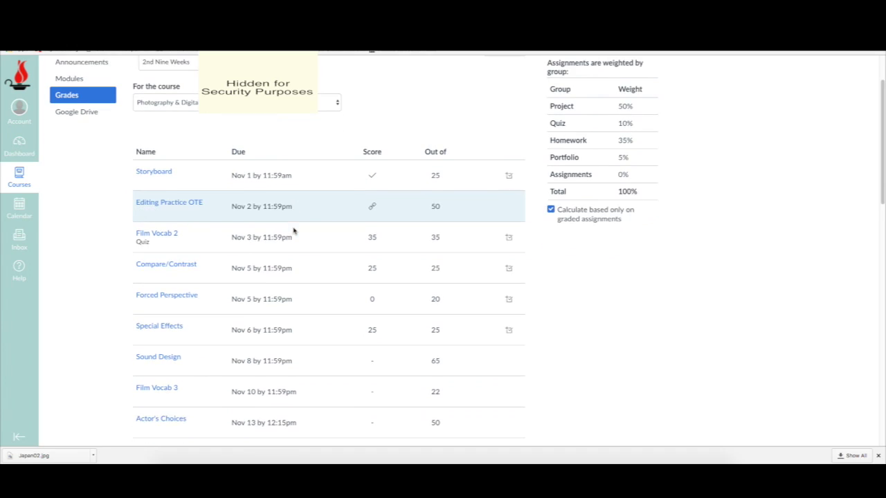
scroll(293, 231, "up", 2)
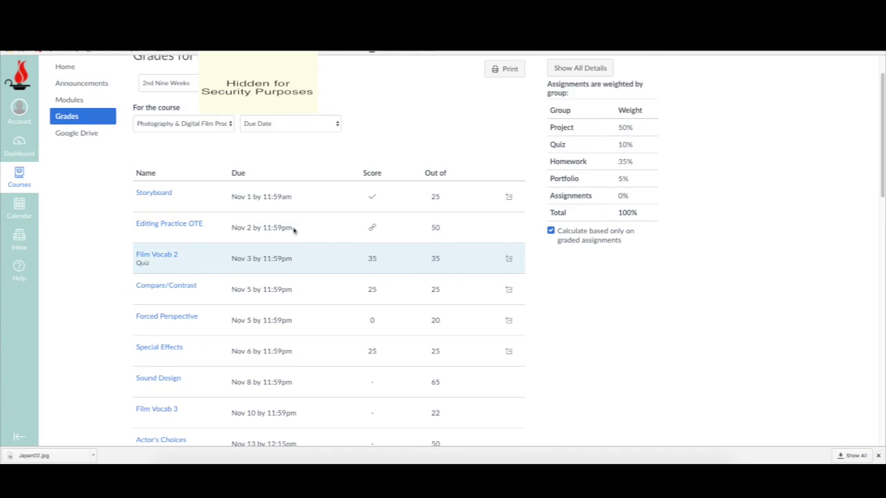
scroll(293, 231, "down", 3)
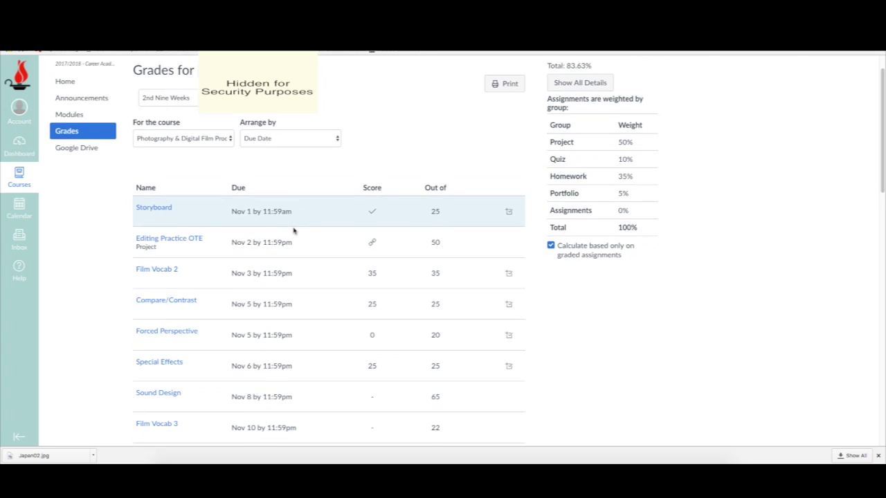